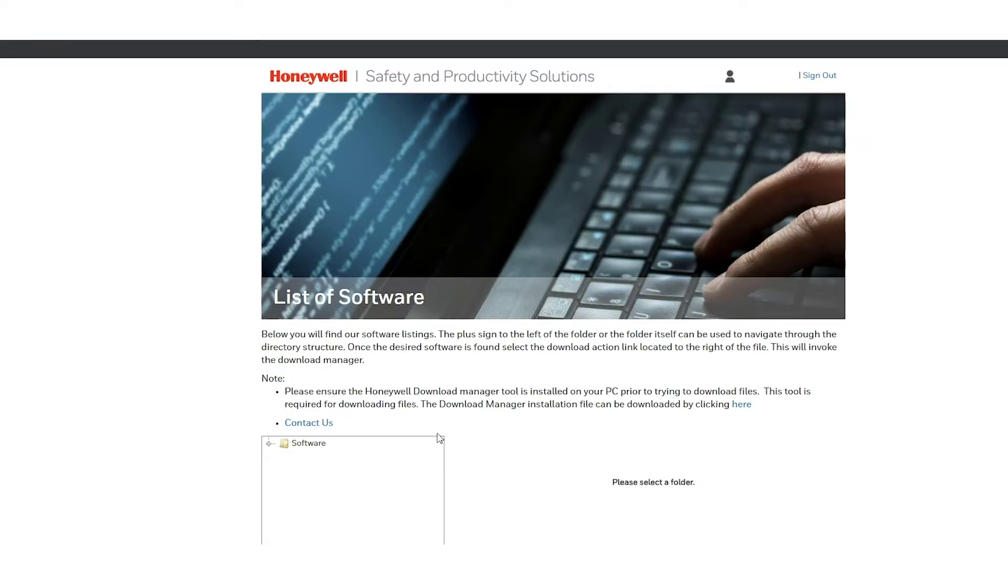
Step: Highlight the Download Manager note on the List of Software page
left_click_drag(365, 392, 516, 391)
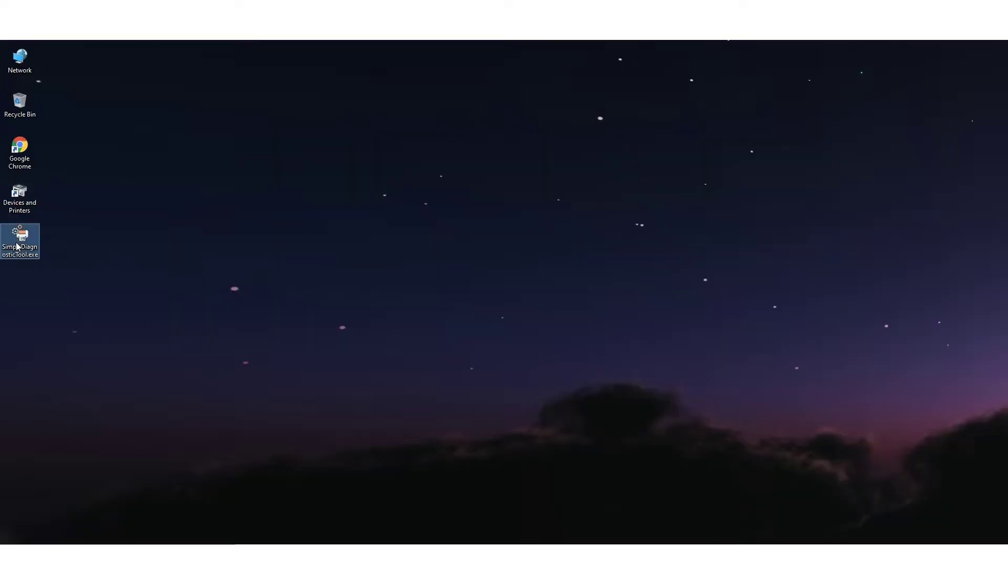
Step: Run Simple Diagnostic Tool as administrator and write the ESim command language to the PC42t
right_click(16, 244)
left_click(57, 262)
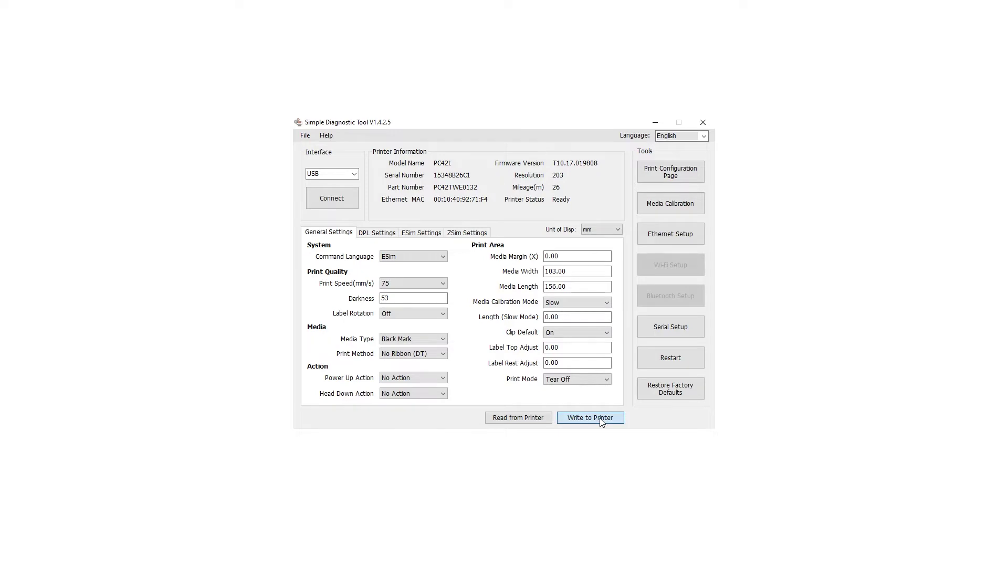
left_click(599, 418)
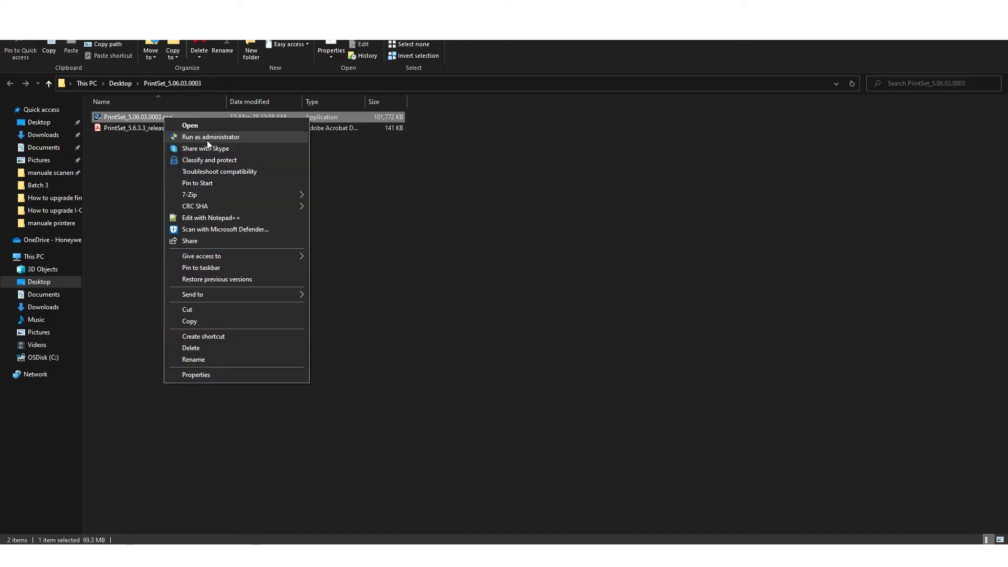
Step: Run the PrintSet_5.06.03.0003 installer as administrator, then start the Add Printer Wizard
left_click(207, 141)
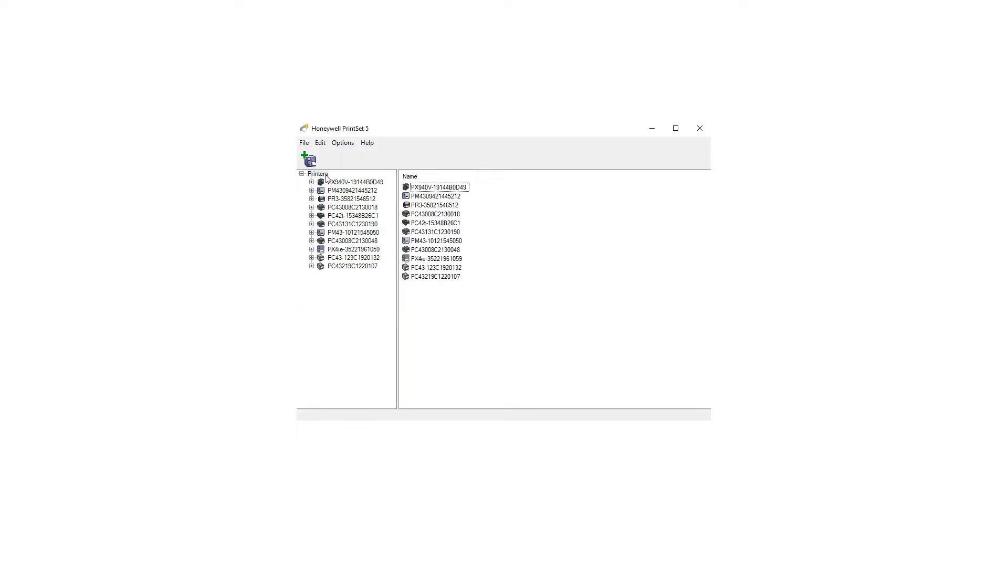
left_click(310, 159)
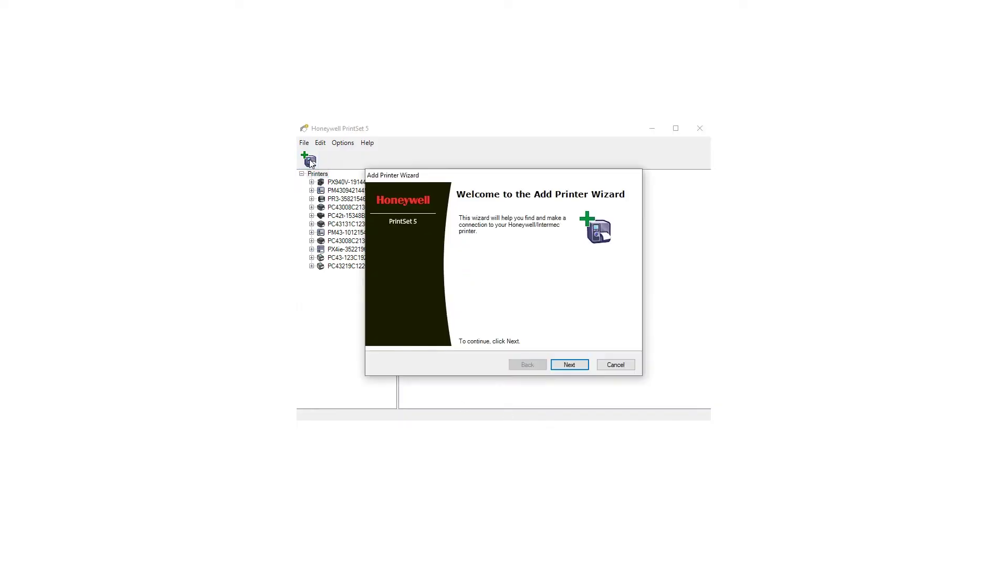
Step: Add the USB-connected PC42t printer through the Add Printer Wizard
left_click(569, 365)
left_click(438, 268)
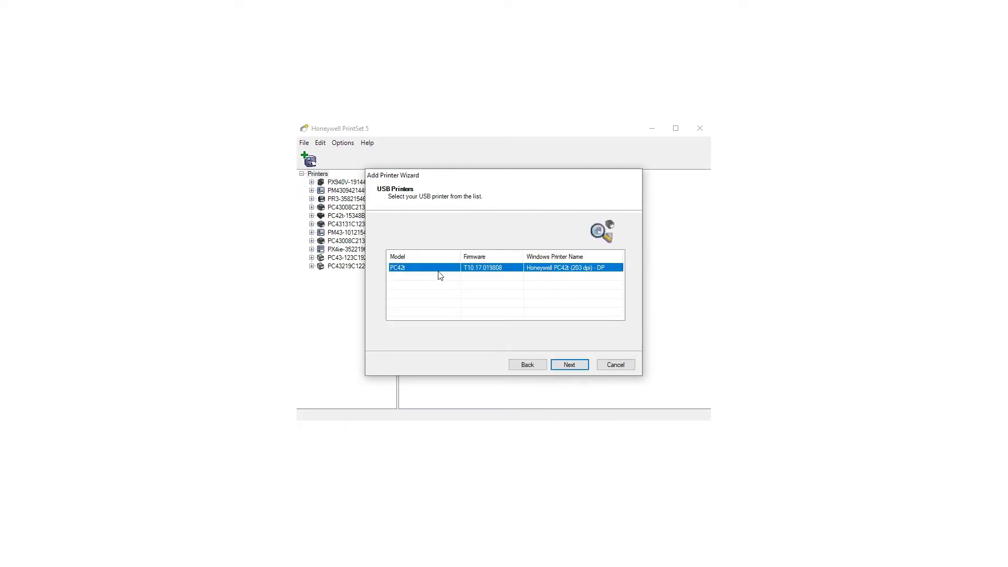
left_click(569, 364)
left_click(479, 294)
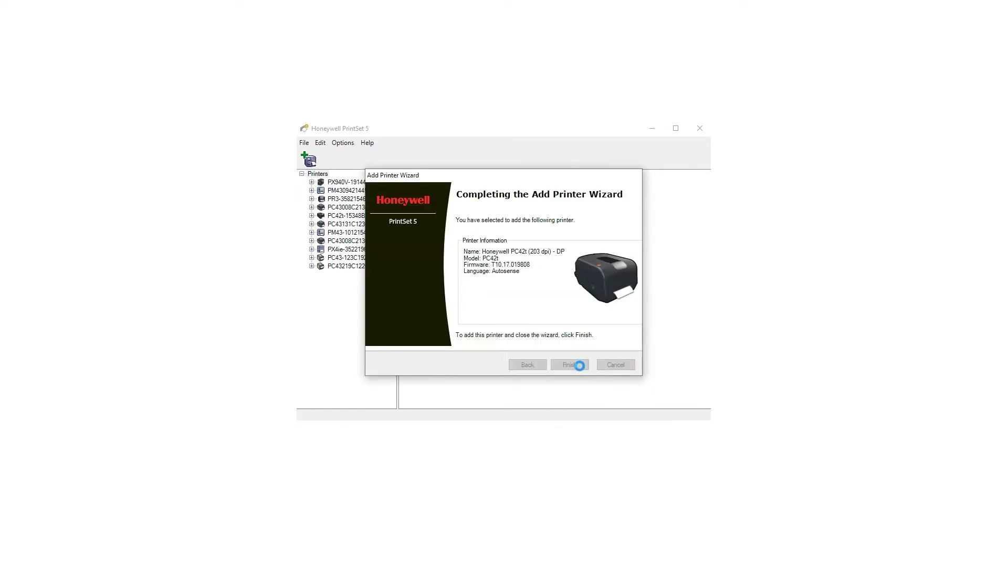
left_click(570, 365)
Step: Set the PC42t's General command language to Autosense, then save and apply it
left_click(312, 266)
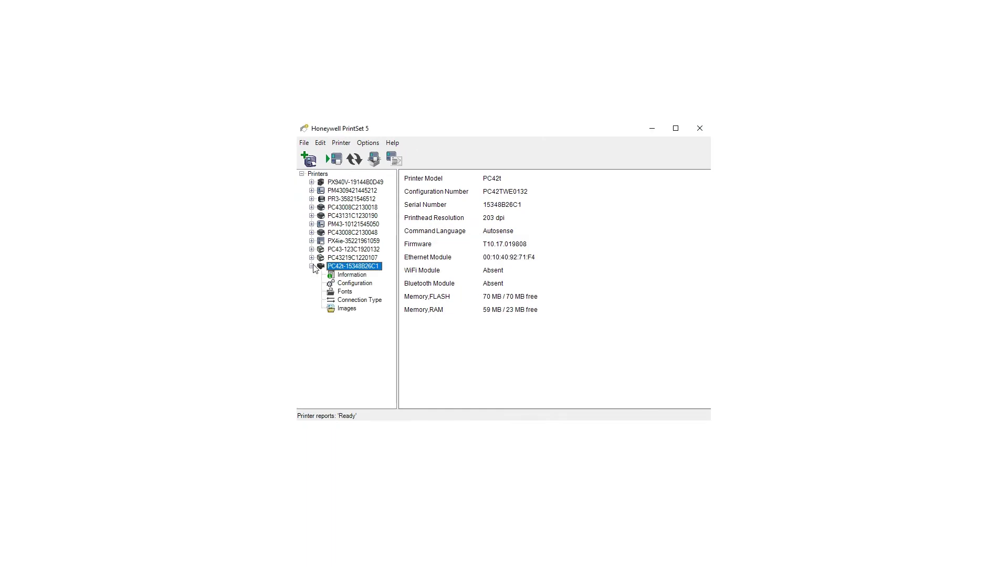
left_click(352, 284)
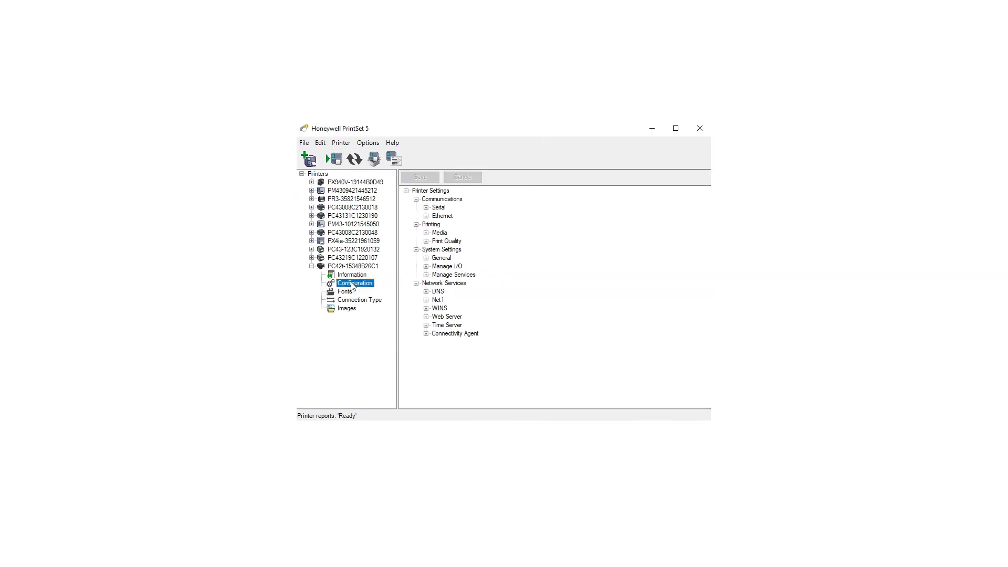
left_click(442, 259)
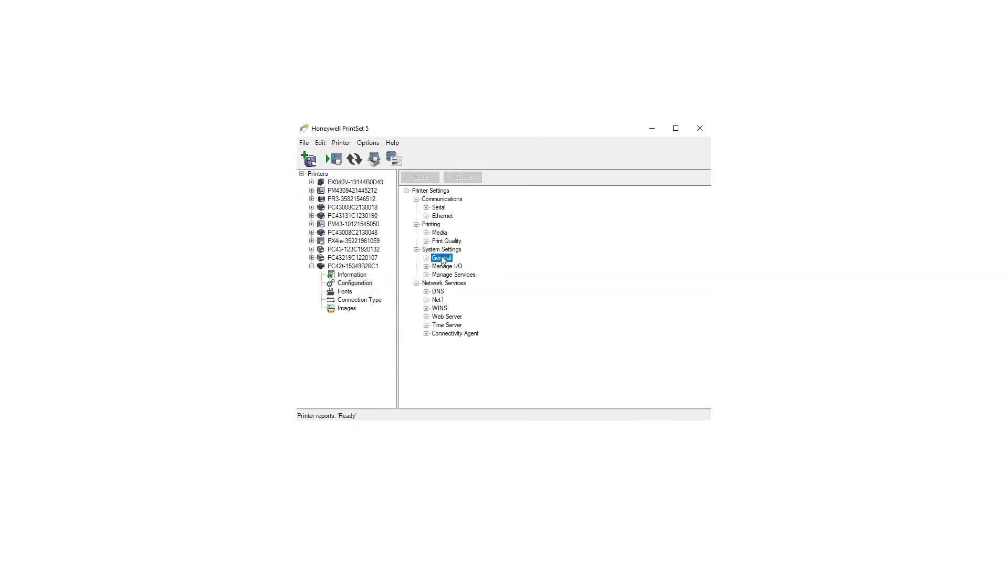
double_click(442, 259)
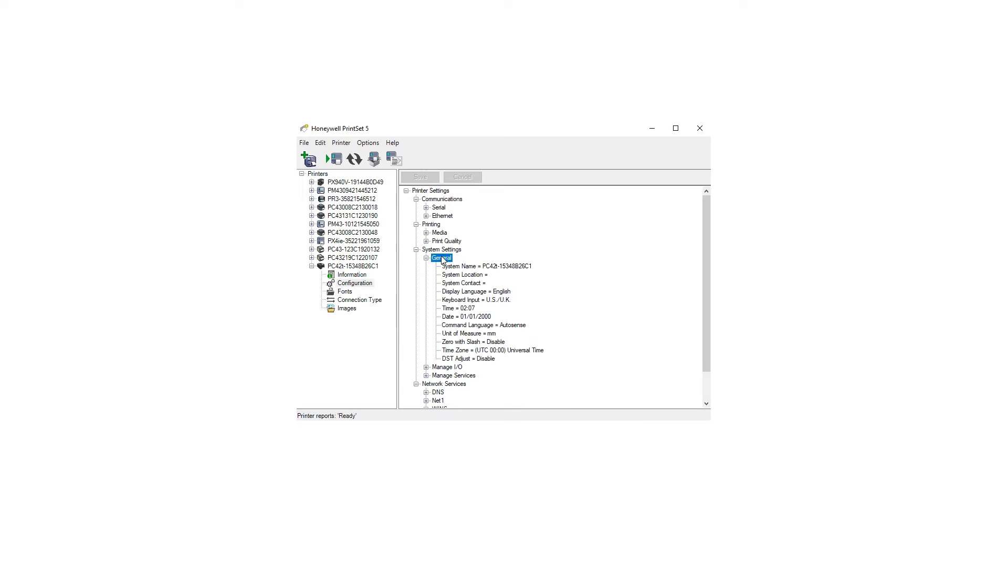
left_click(516, 325)
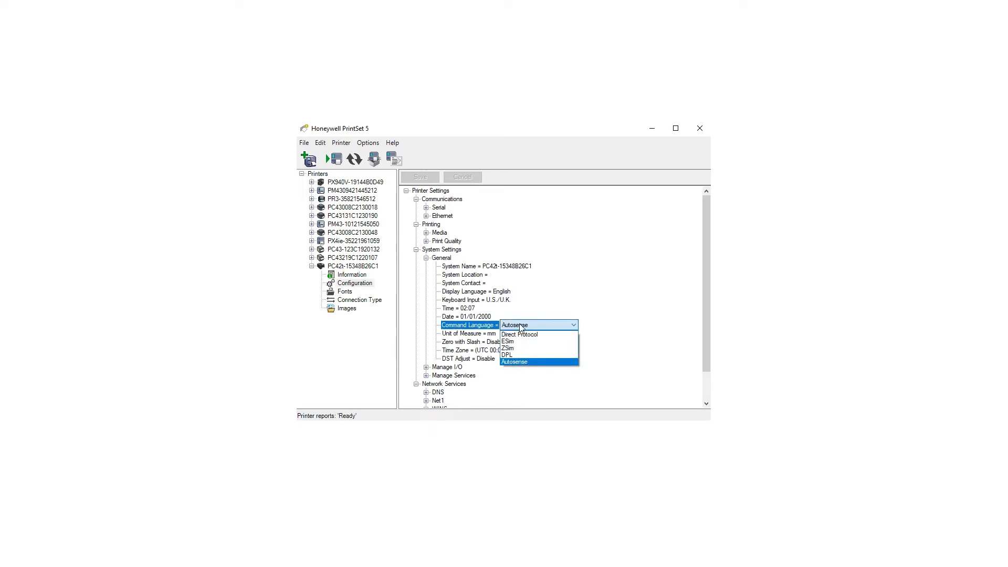
left_click(526, 343)
left_click(420, 176)
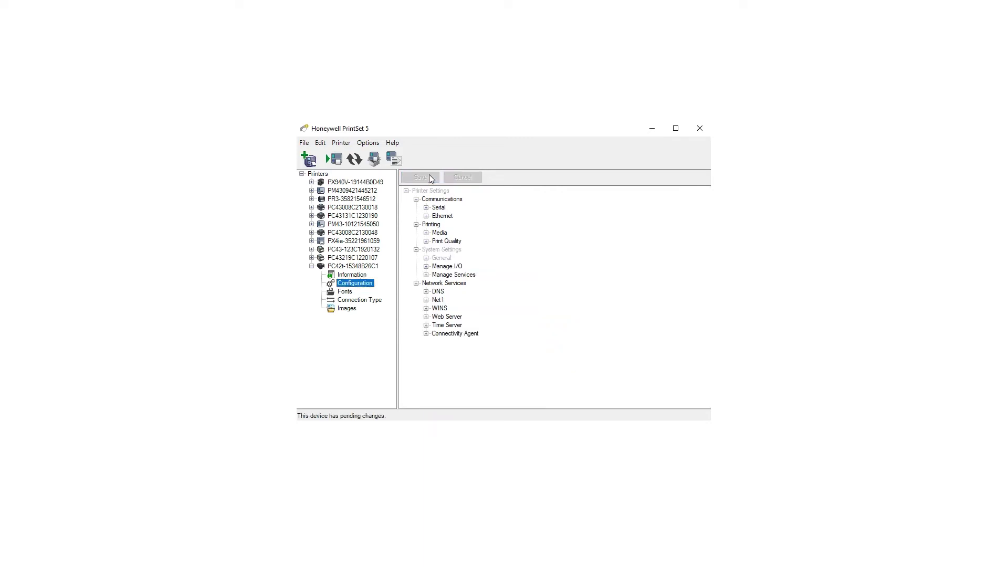
left_click(336, 160)
key("Return")
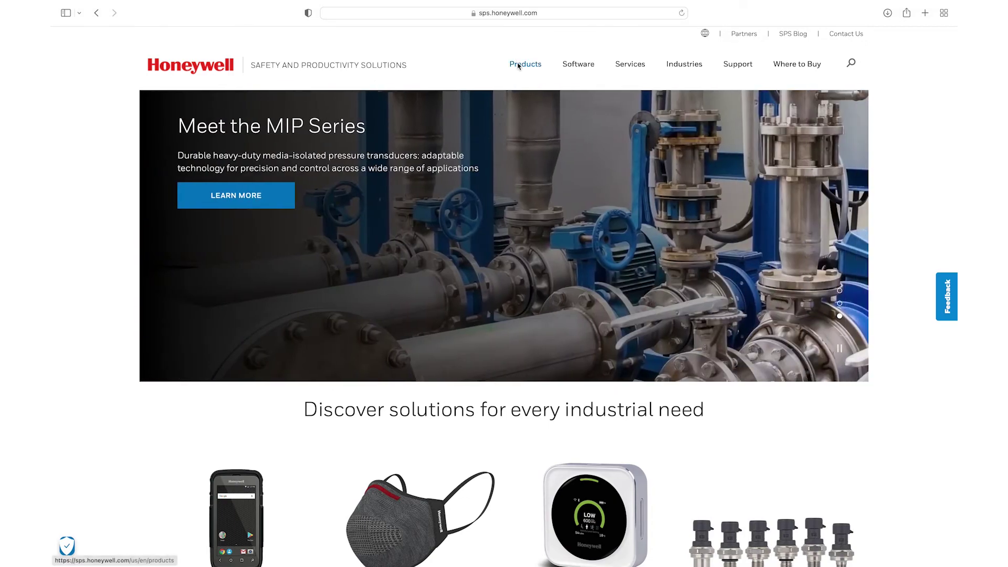
Step: Show the Products mega-menu on sps.honeywell.com
left_click(518, 65)
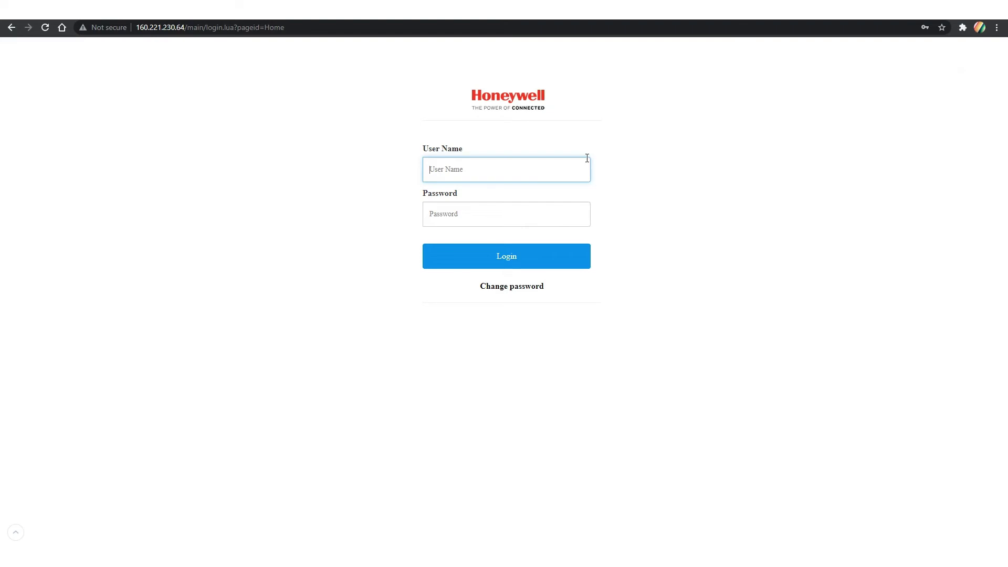
Step: Log in to the printer web console as itadmin with the saved autofill credentials
left_click(538, 168)
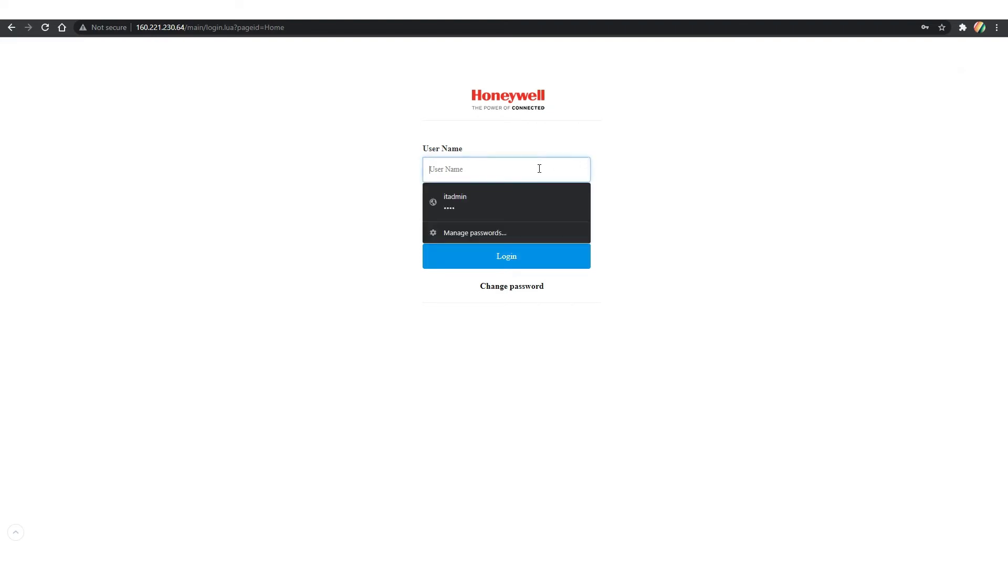
left_click(477, 203)
left_click(506, 268)
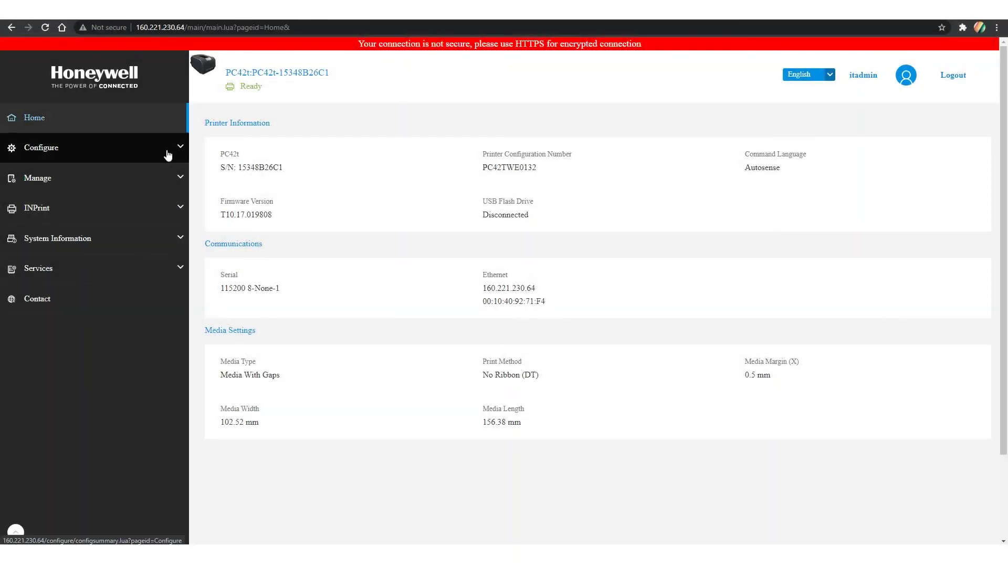
Step: Go to Configure > System Settings > General and show the Command Language choices
left_click(167, 150)
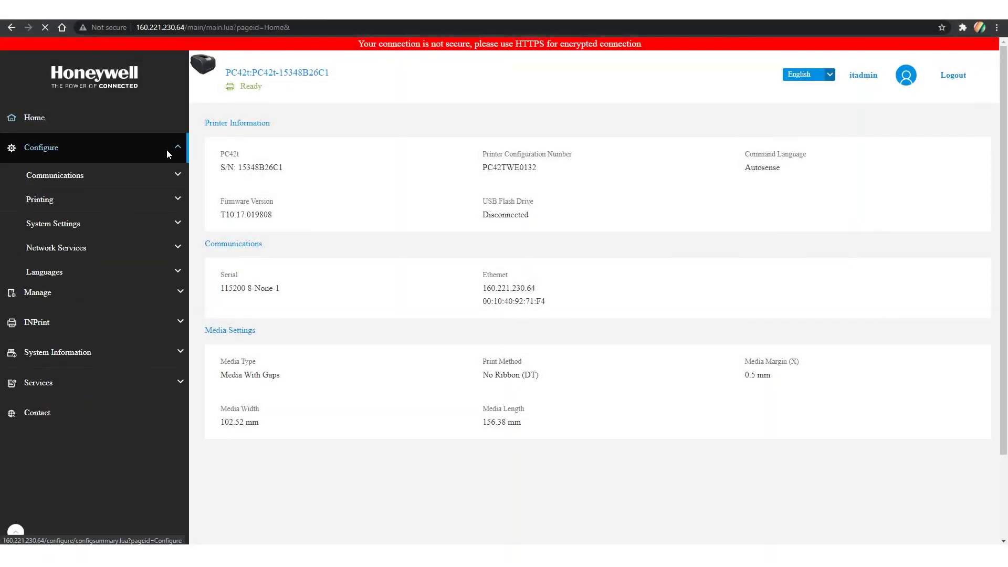
left_click(72, 224)
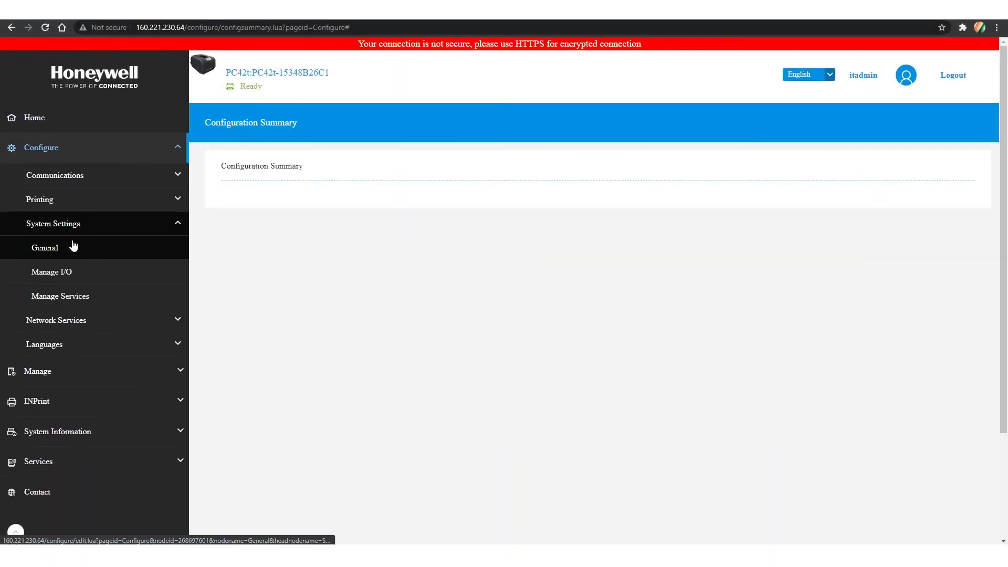
left_click(72, 248)
left_click(486, 400)
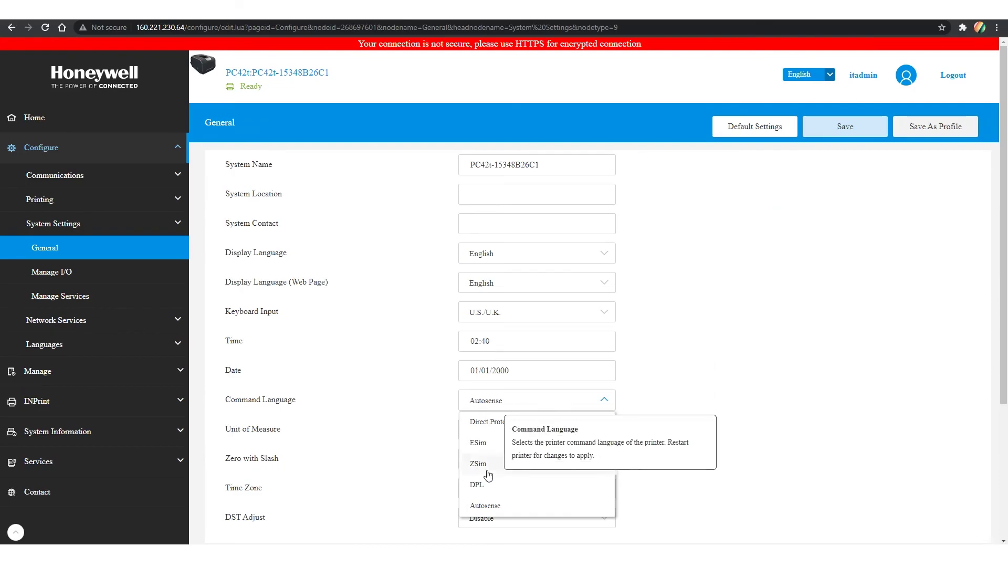